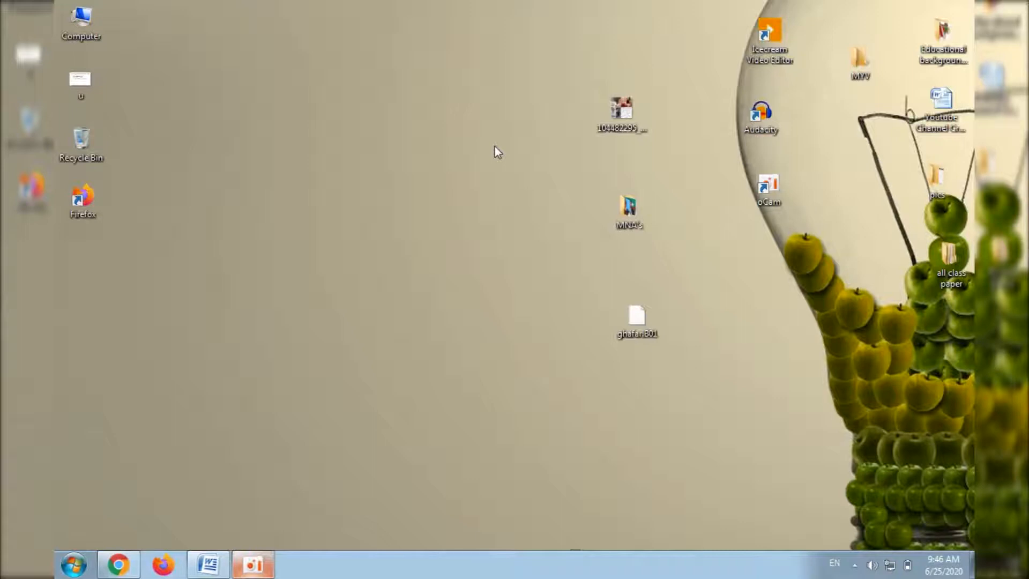
Step: Open Paint and draw a text box of about 559 × 113 px in the upper part of the blank canvas
key(super)
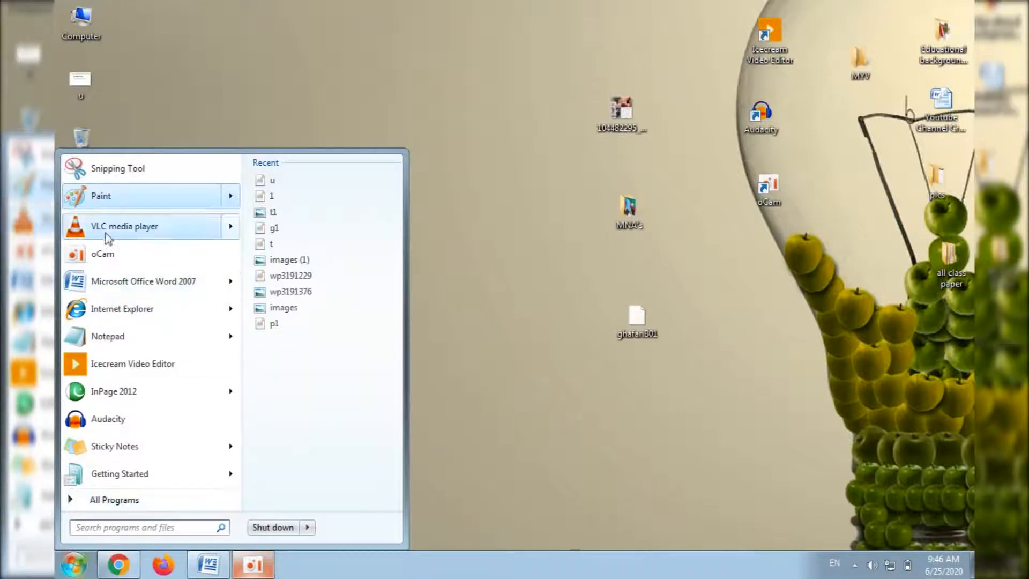
click(112, 193)
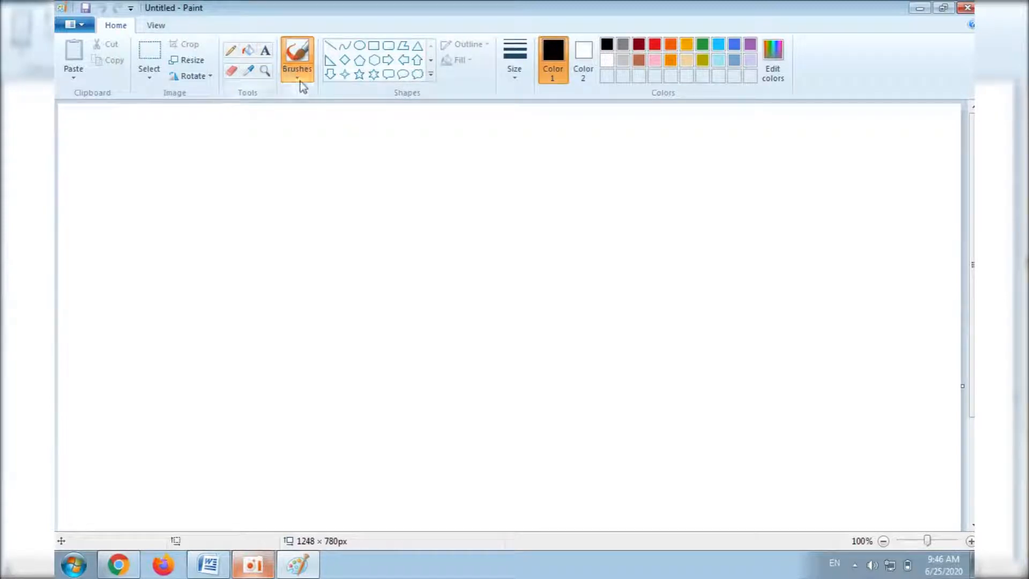
click(264, 51)
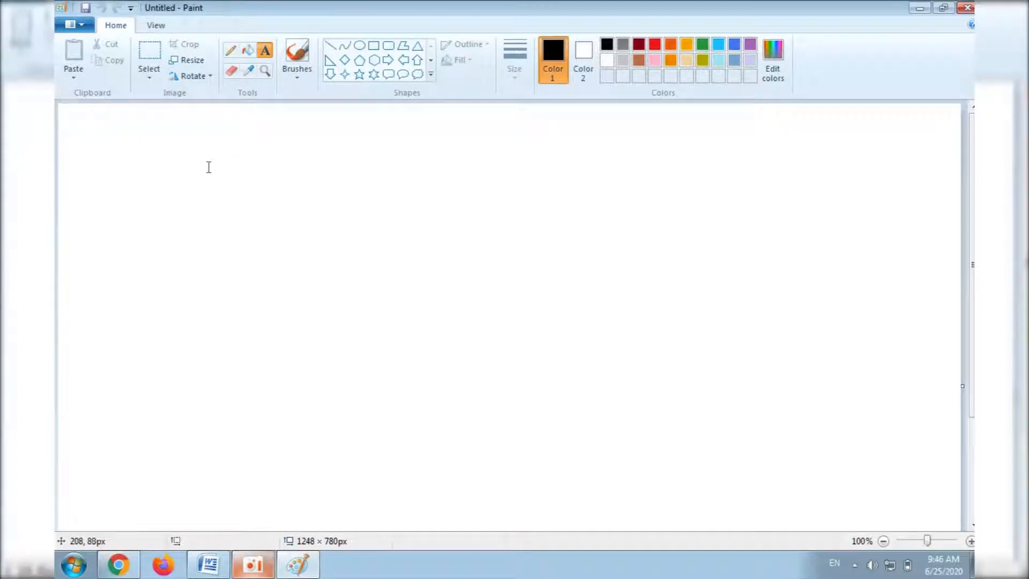
drag(186, 180, 590, 260)
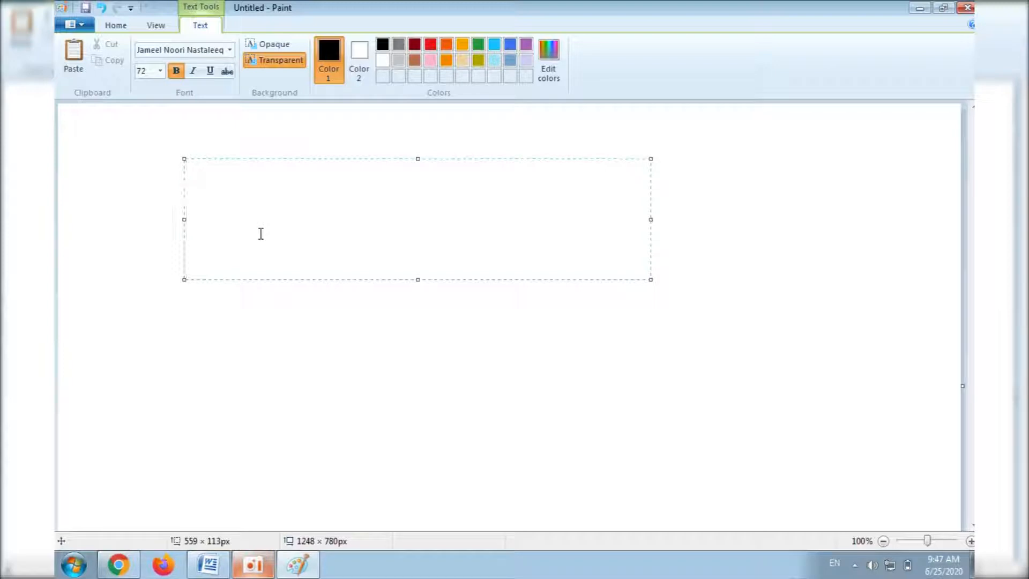
Step: Try entering the word "pakistan" in English in the text box and erase it again
click(172, 75)
text(pak)
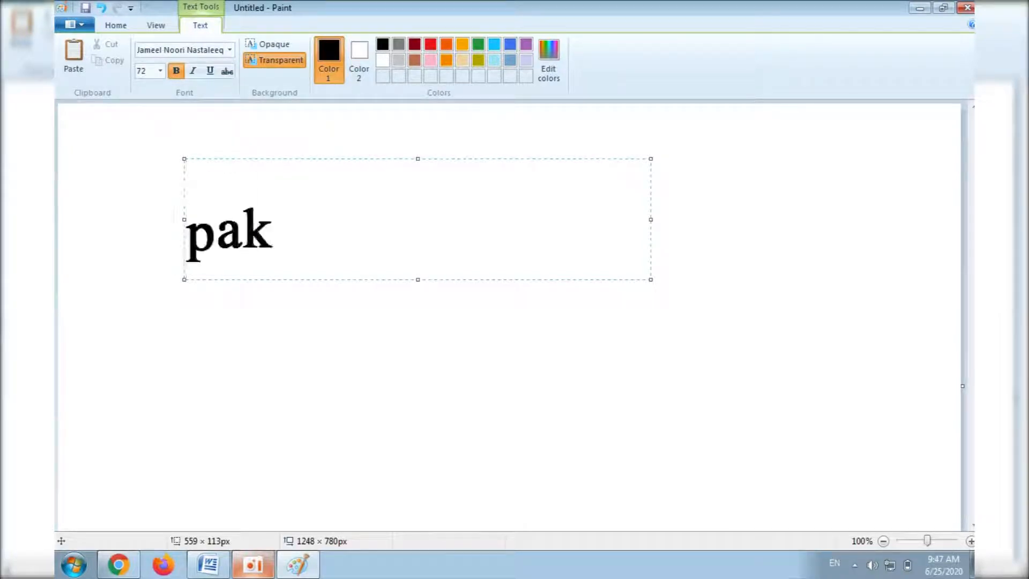
text(istan)
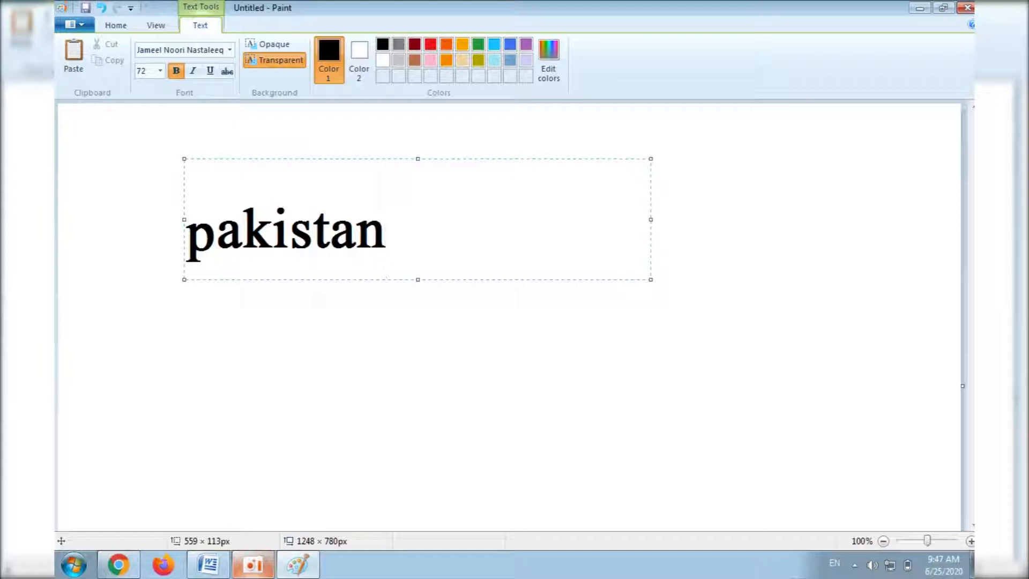
key(BackSpace)
key(BackSpace)
key(BackSpace)
key(BackSpace)
key(BackSpace)
key(BackSpace)
key(BackSpace)
key(BackSpace)
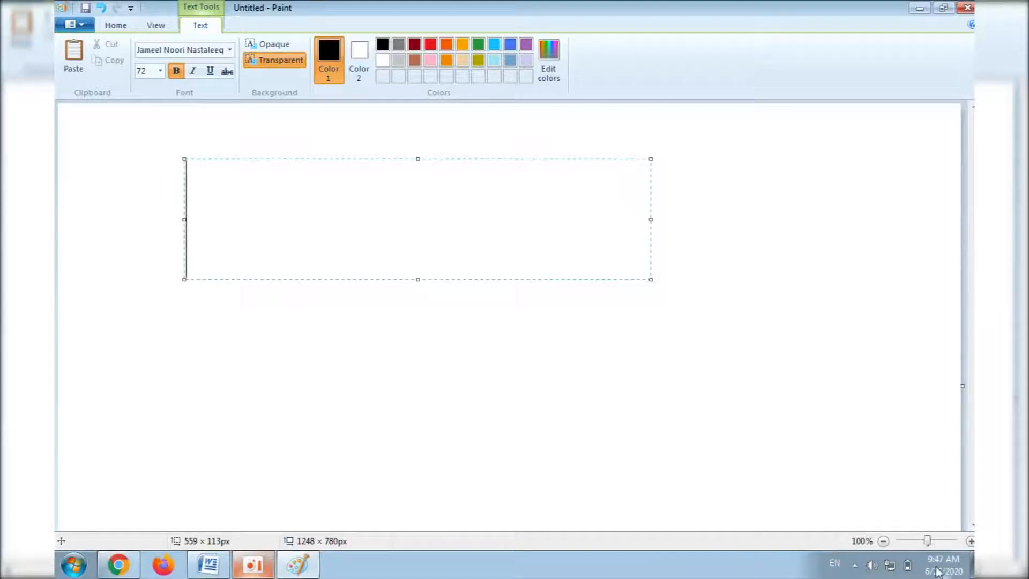
Step: Check the available input languages, test English with a few letters in the text box, and erase them
click(835, 566)
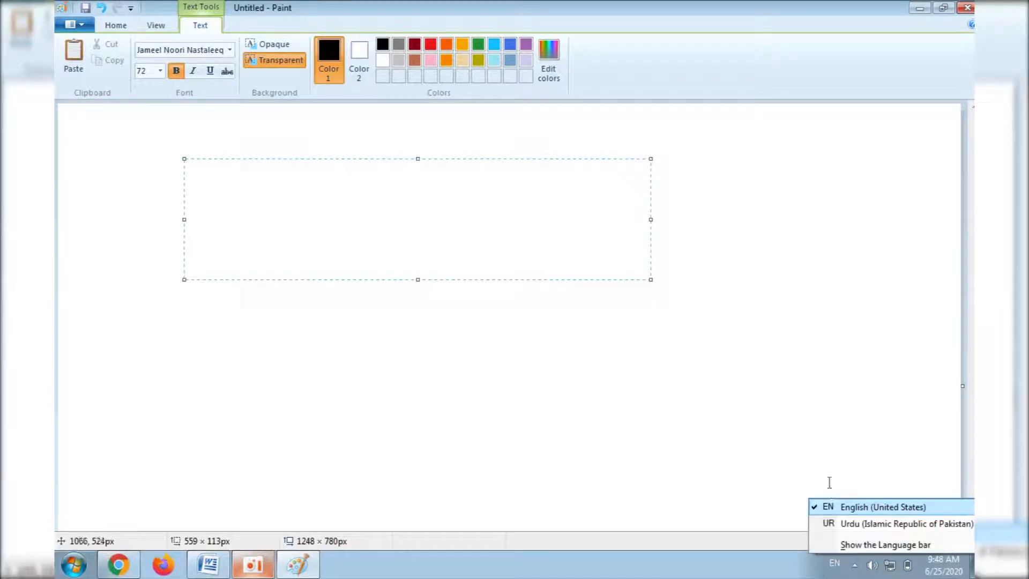
click(365, 232)
text(en)
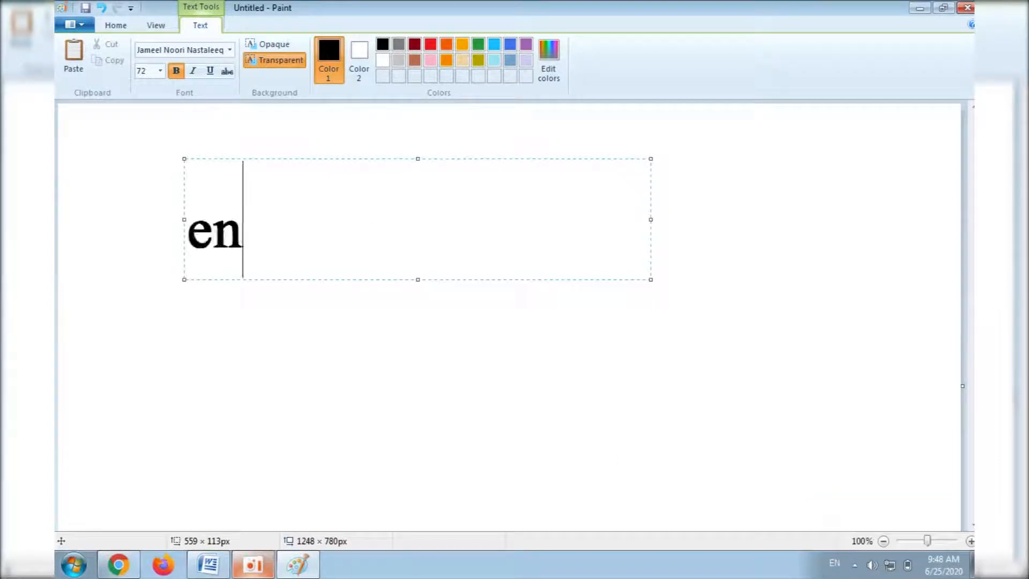
text(h)
key(BackSpace)
key(BackSpace)
key(BackSpace)
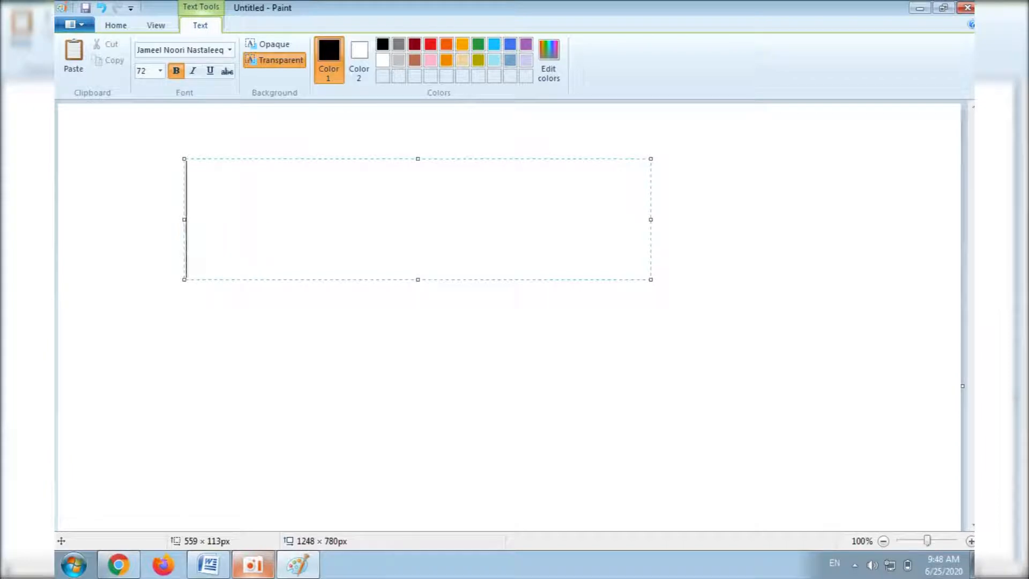
Step: Switch the input language to Urdu (Islamic Republic of Pakistan)
click(834, 564)
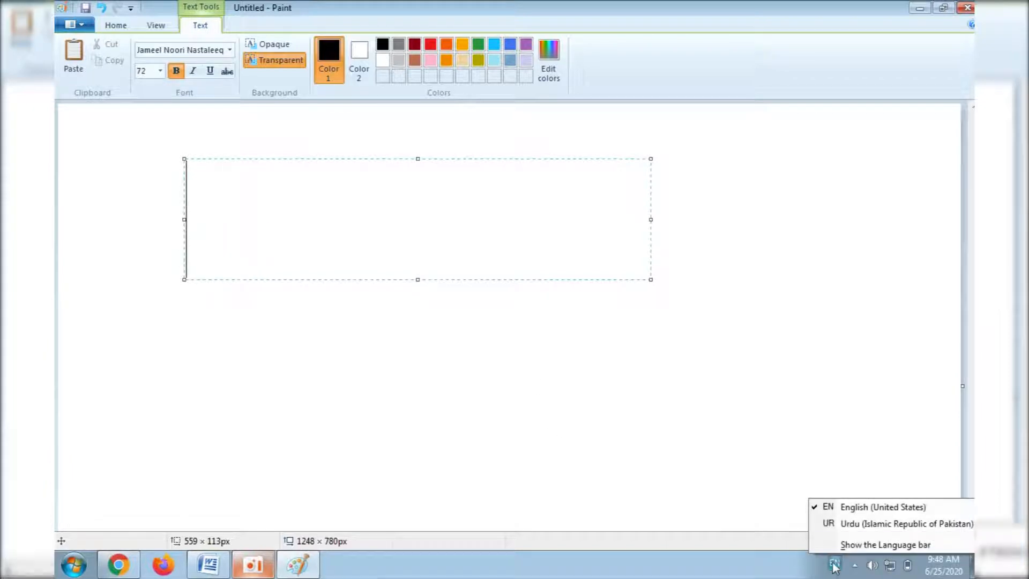
click(831, 523)
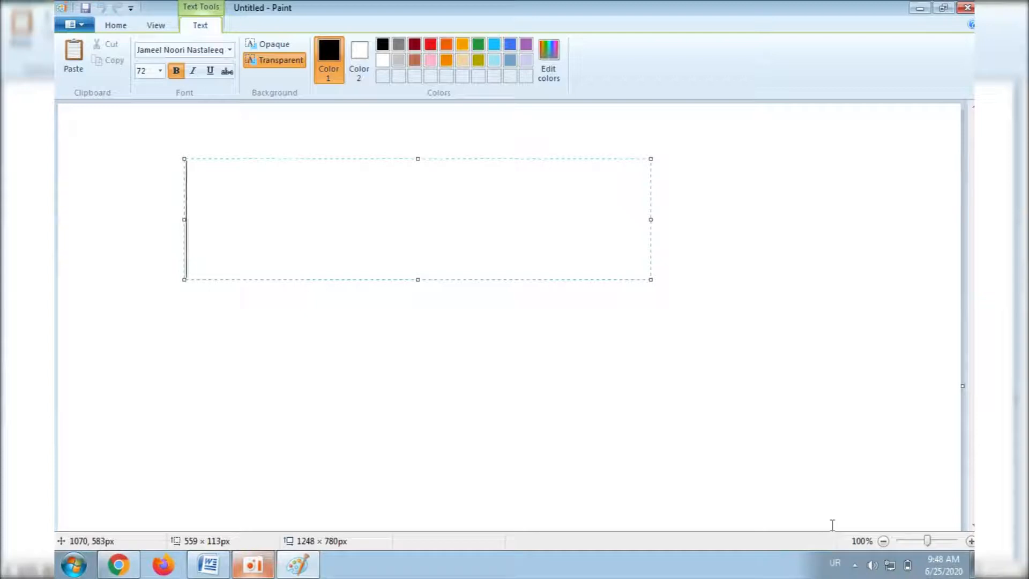
click(834, 562)
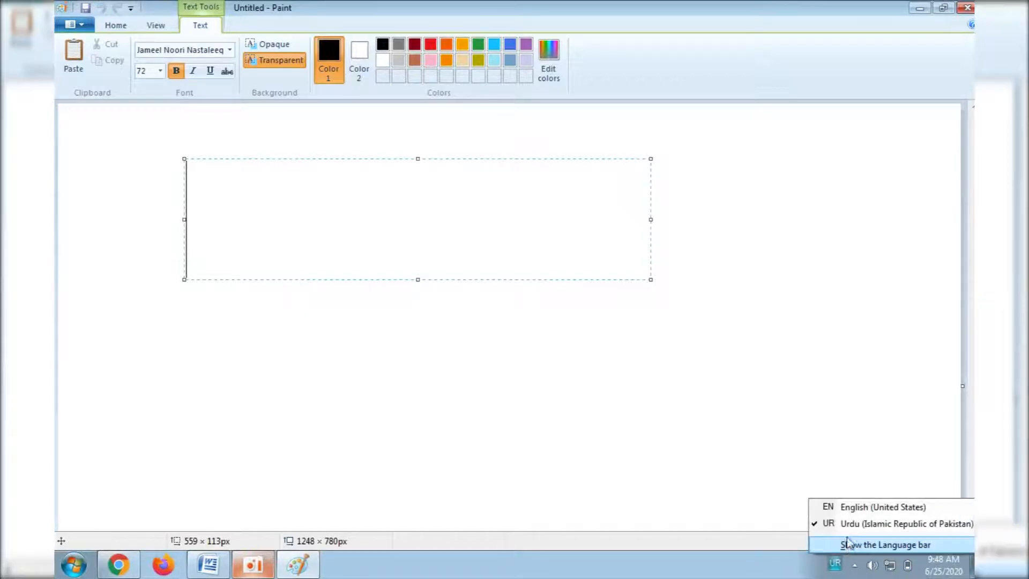
click(895, 523)
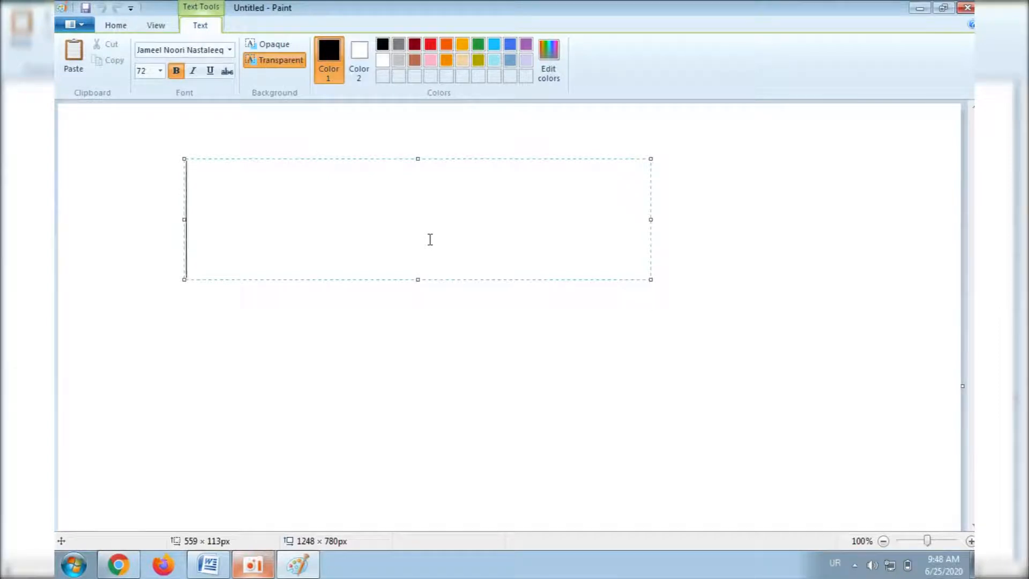
Step: Enter the Urdu sentence "پاکستان میرا وطن ہے" in the text box
text(پا)
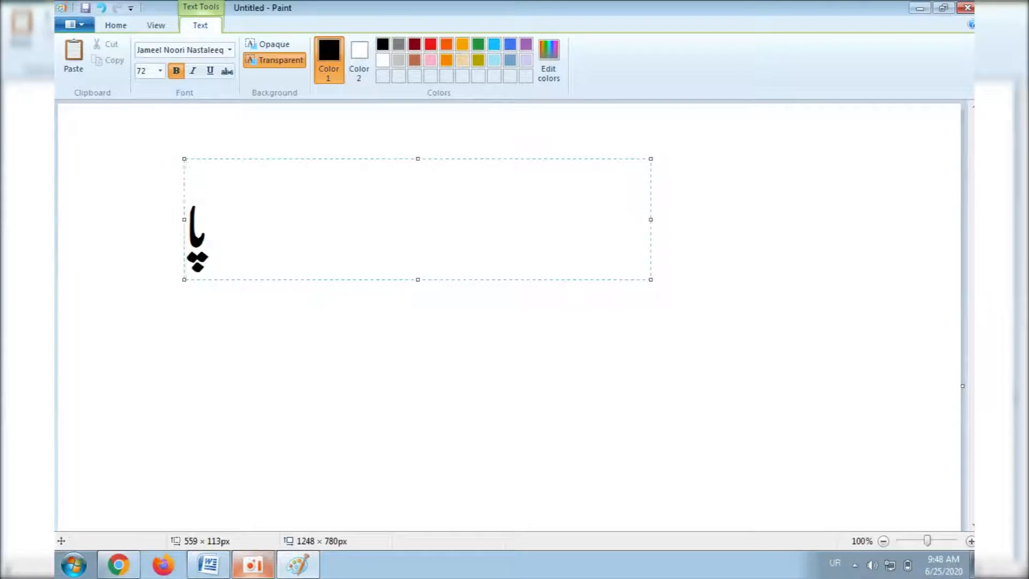
text(کستان م)
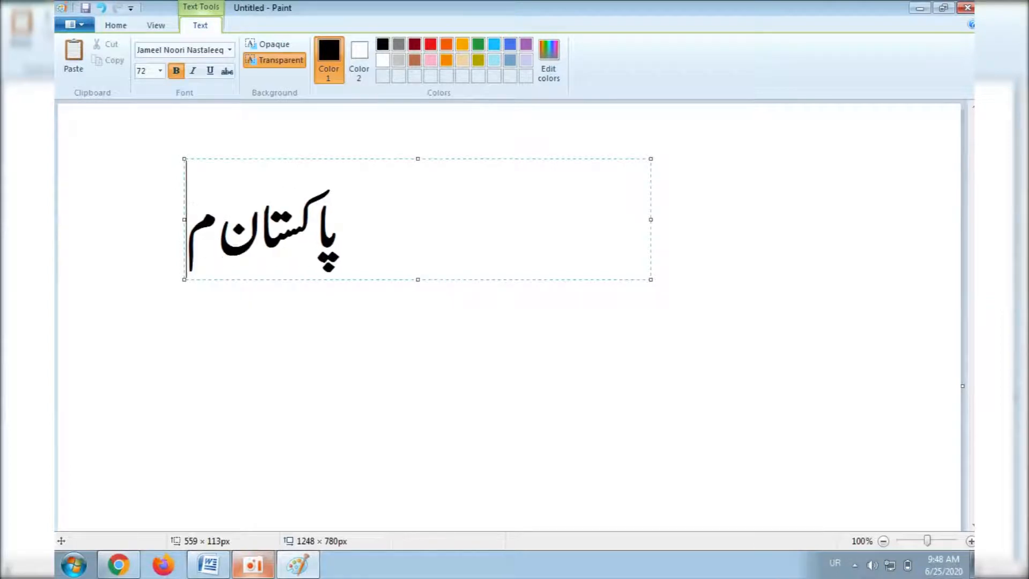
text(یرا )
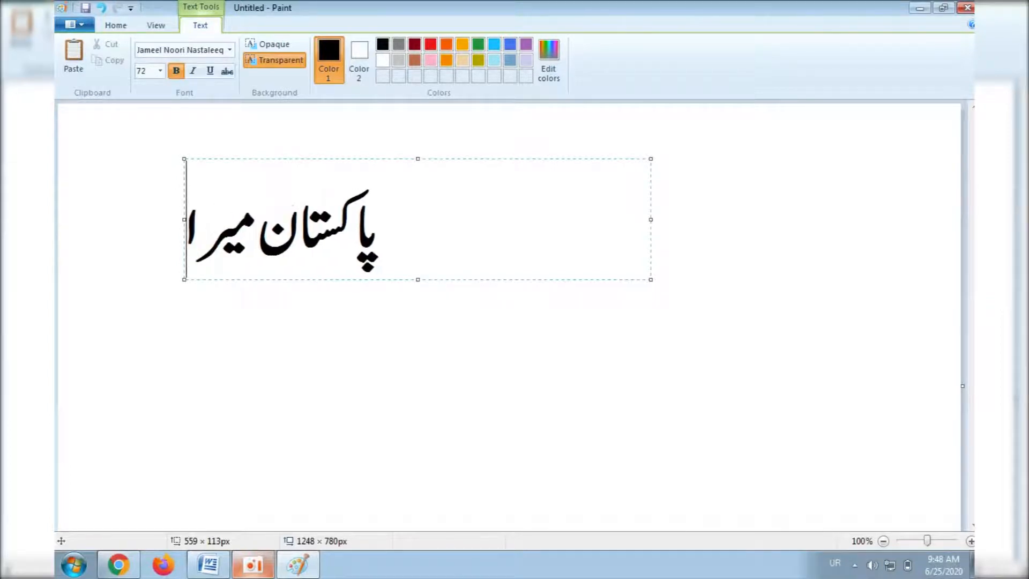
text(و)
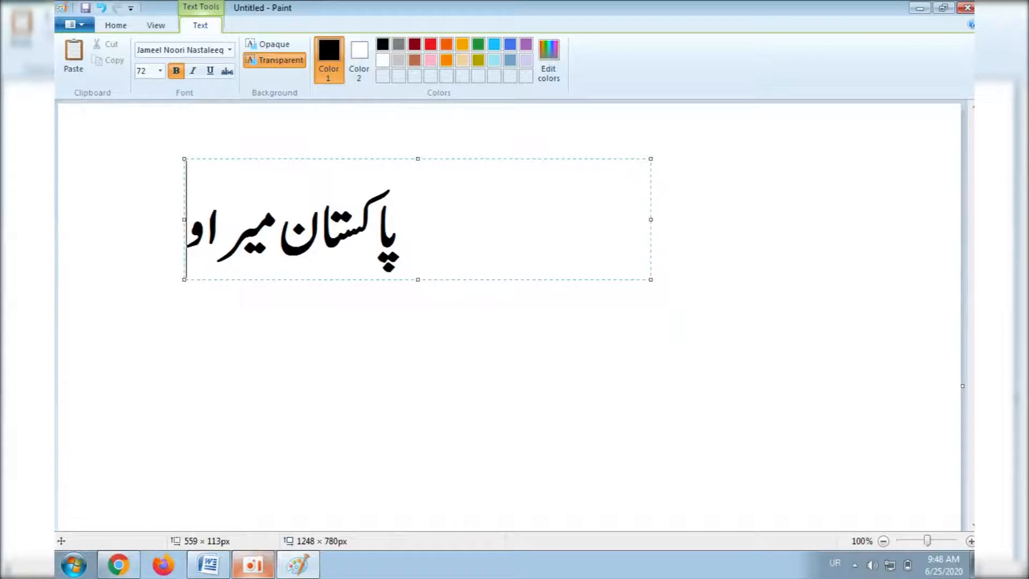
text(طن ہے)
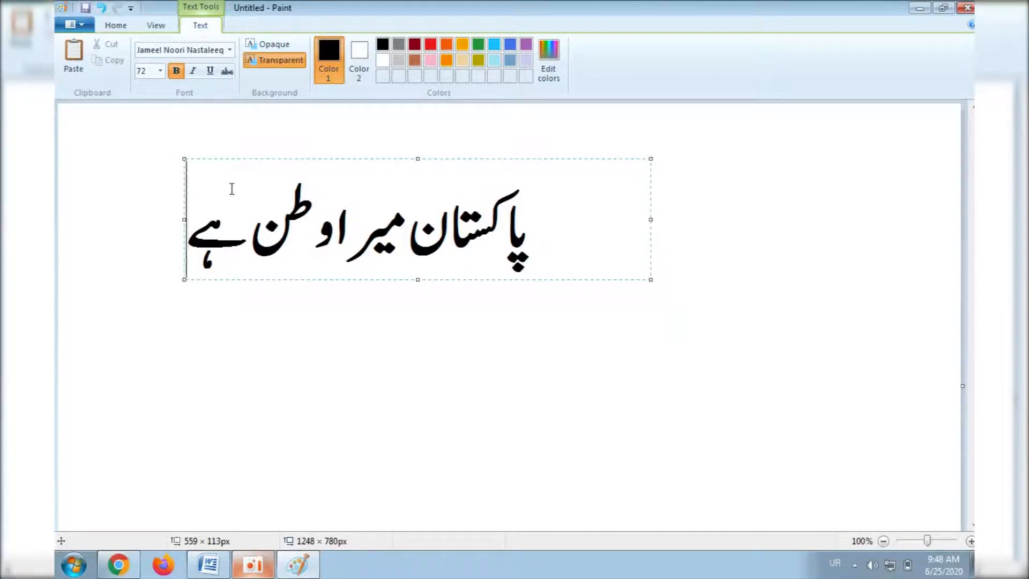
Step: Move the text box toward the top centre of the canvas and colour the whole Urdu sentence dark red
click(265, 162)
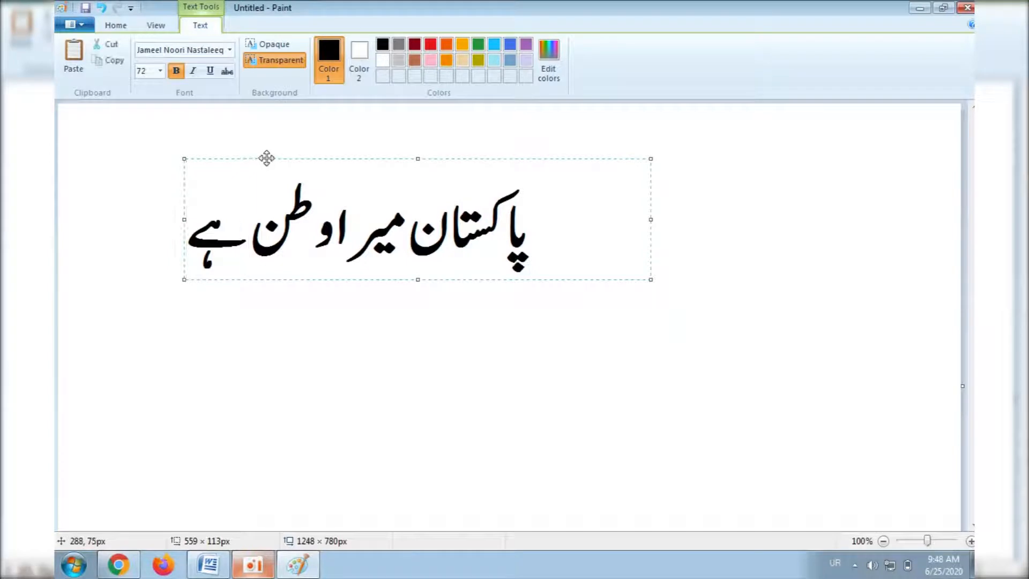
drag(267, 159, 328, 126)
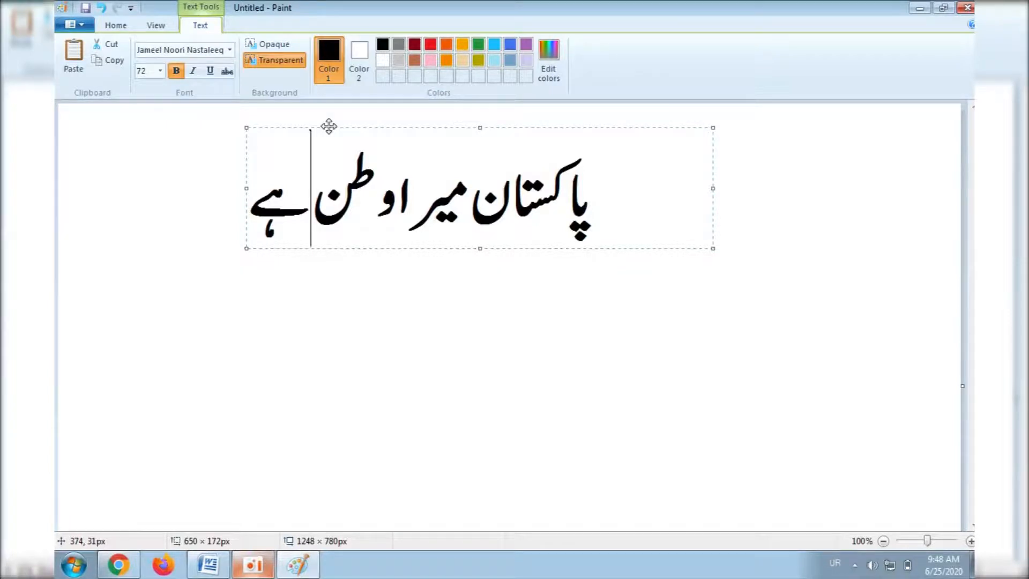
key(ctrl+a)
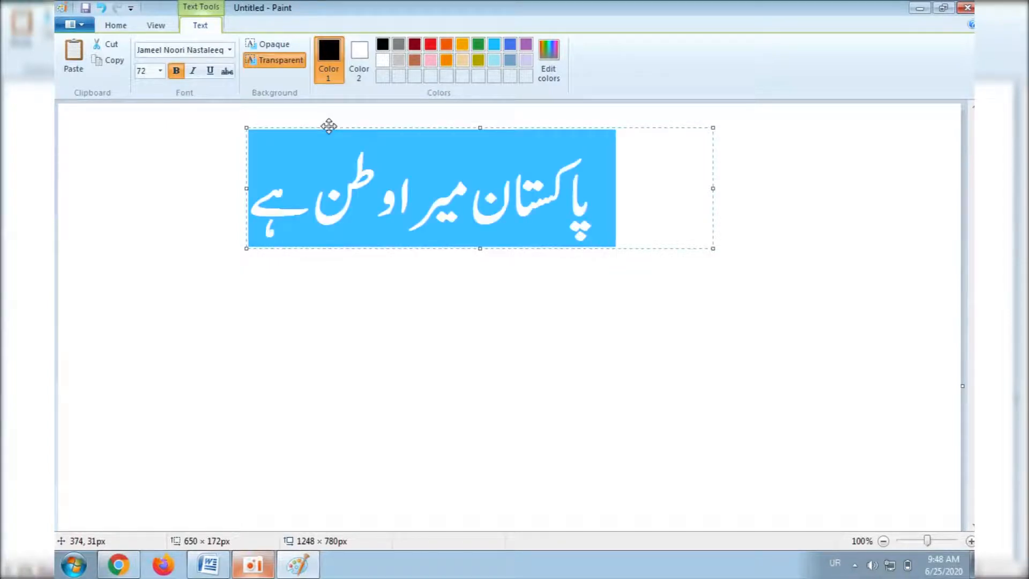
click(441, 196)
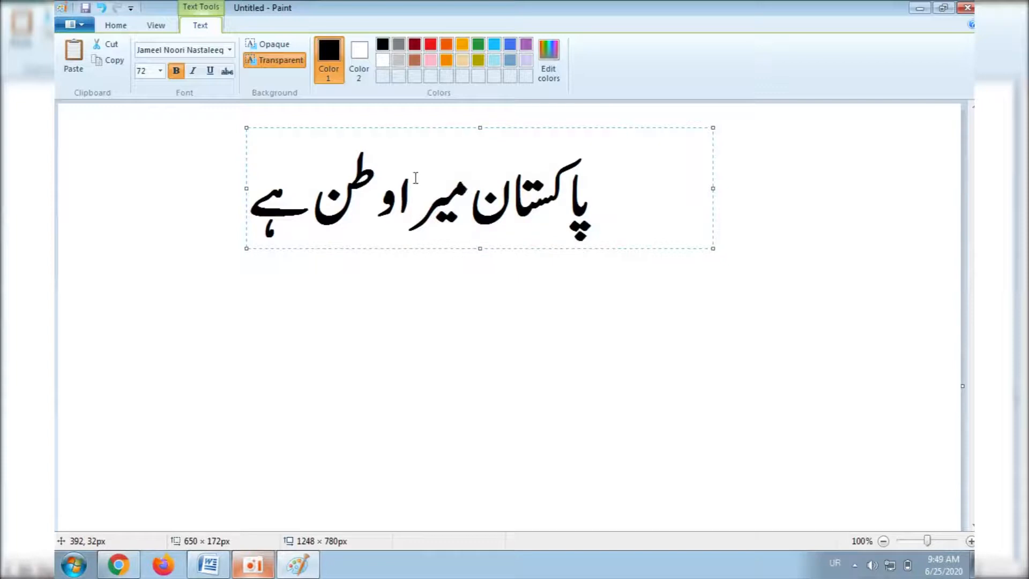
drag(414, 180, 336, 185)
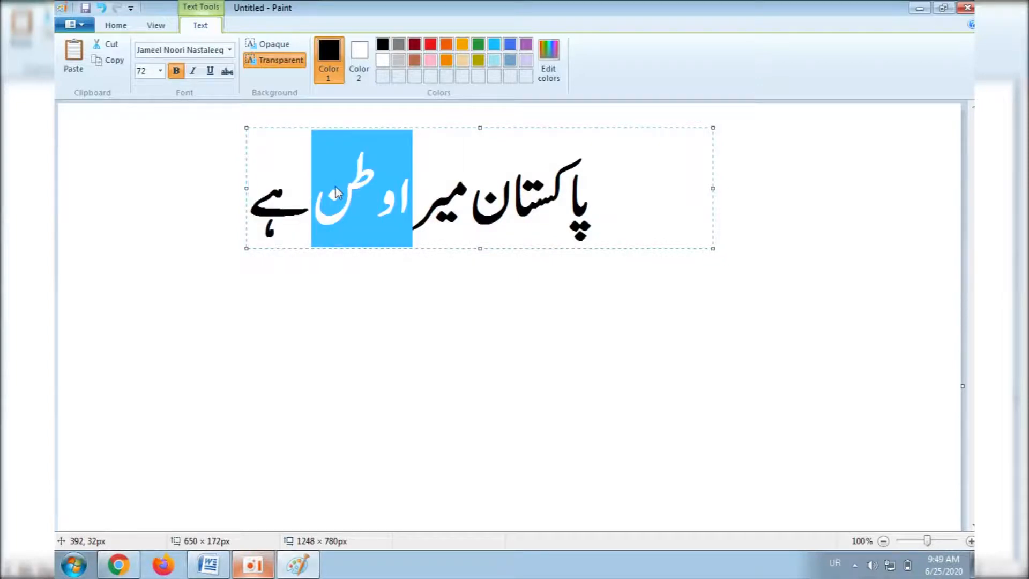
key(ctrl+a)
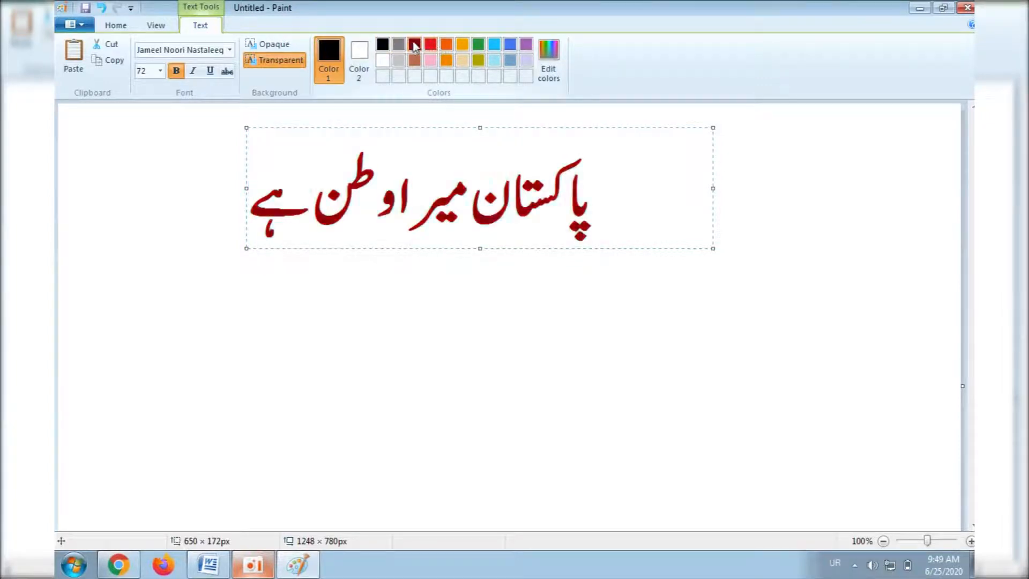
click(414, 44)
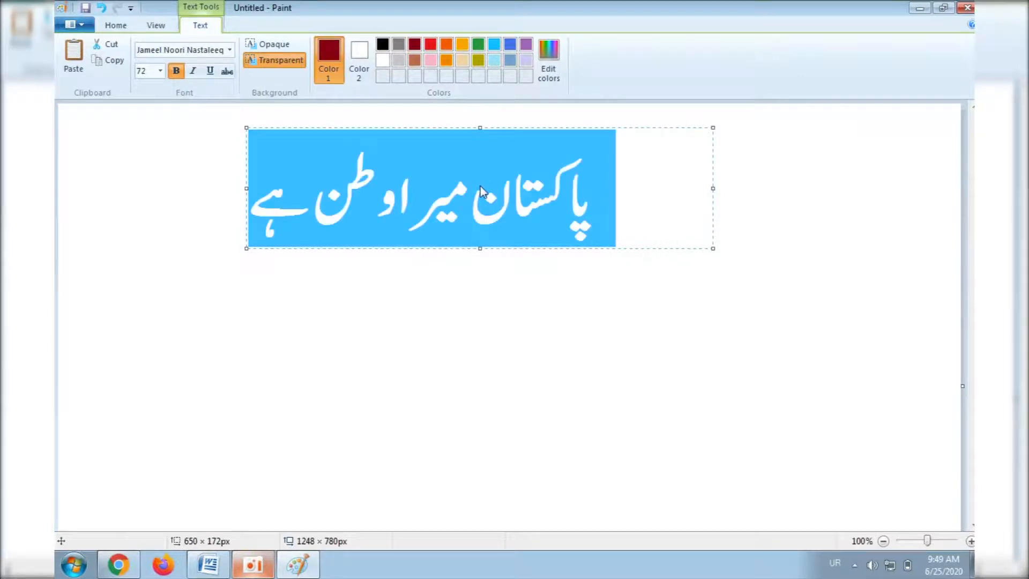
Step: Look through the available fonts for the selected Urdu sentence and close the list without choosing one
click(230, 50)
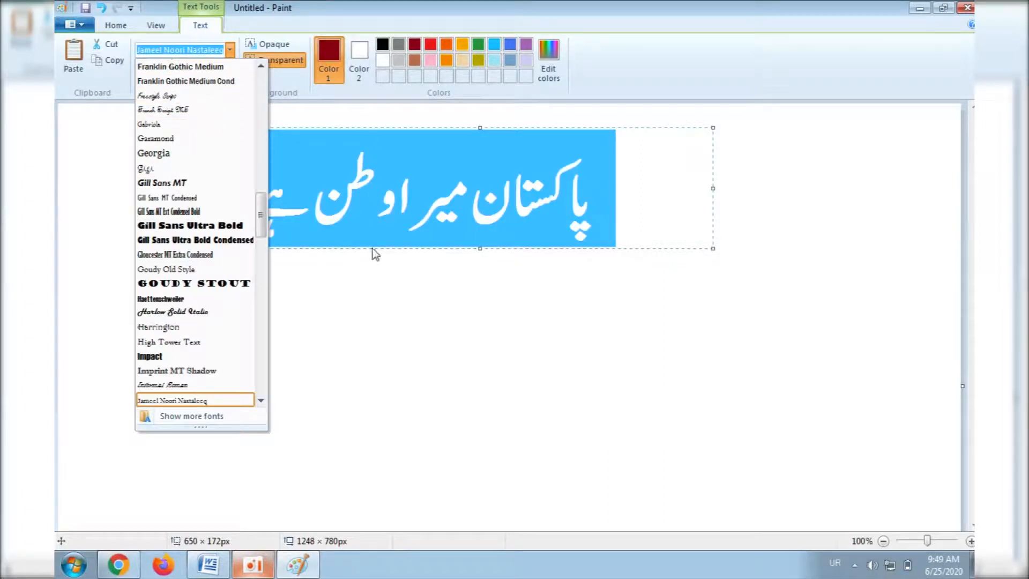
click(626, 182)
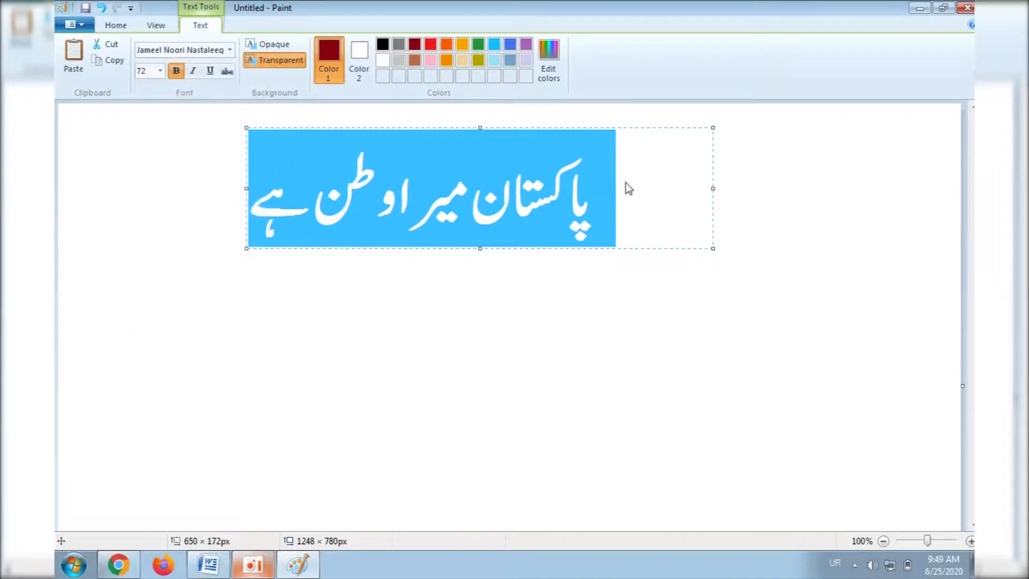
click(625, 182)
Step: Toggle the input language to English and back to Urdu
key(alt+shift)
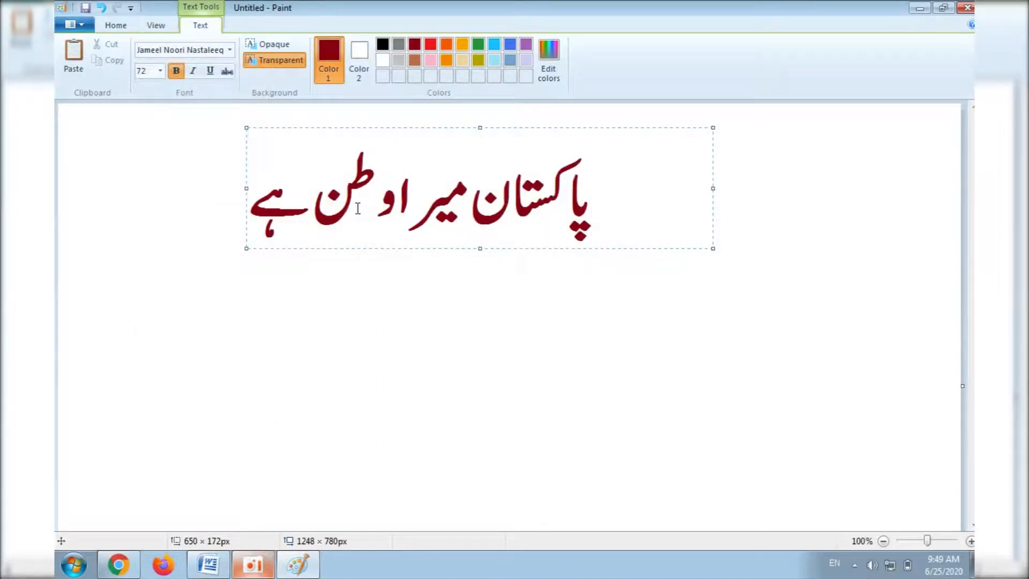
click(170, 75)
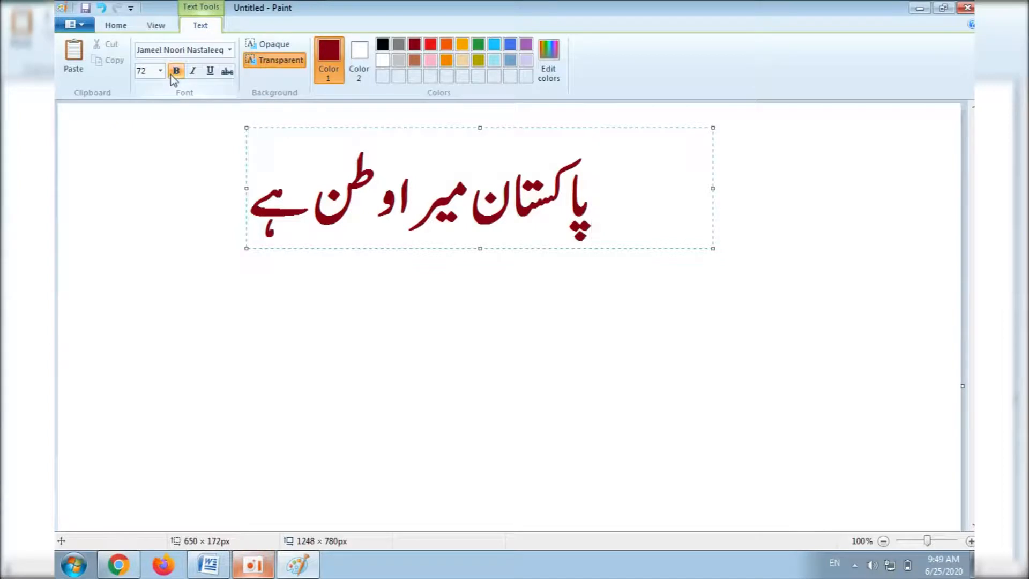
key(alt+shift)
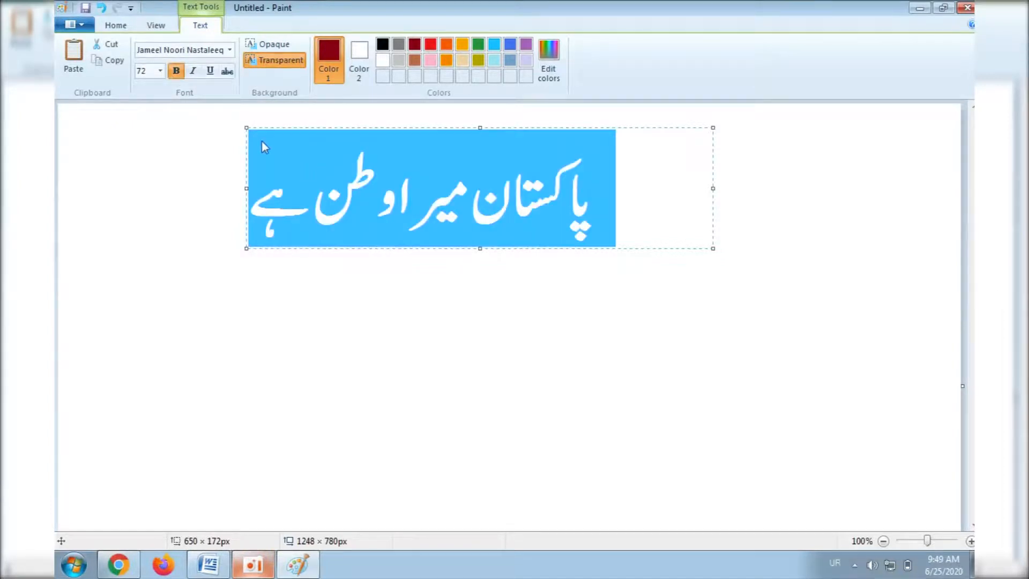
Step: Turn bold off for the whole Urdu sentence and apply it again
click(181, 76)
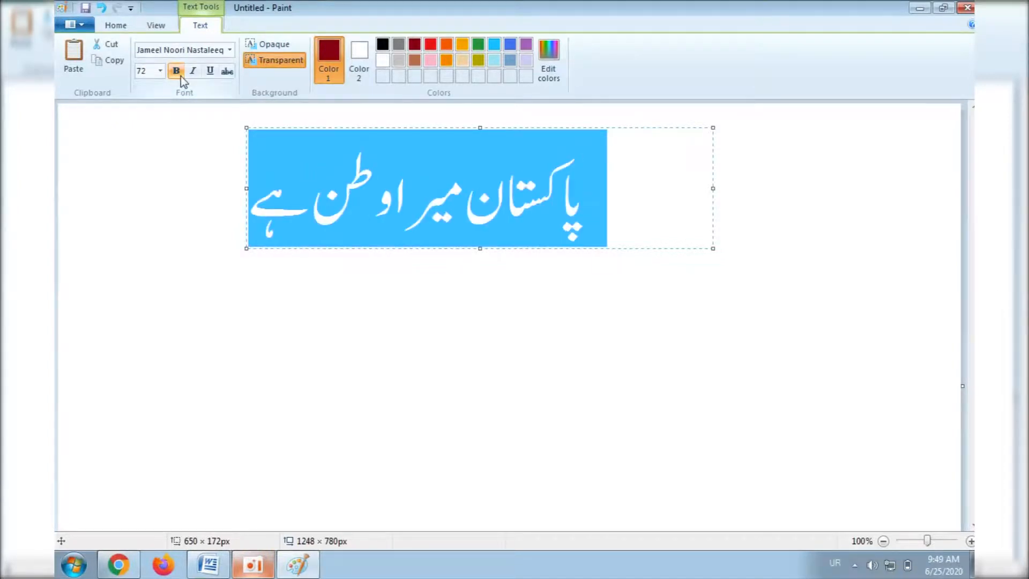
click(351, 177)
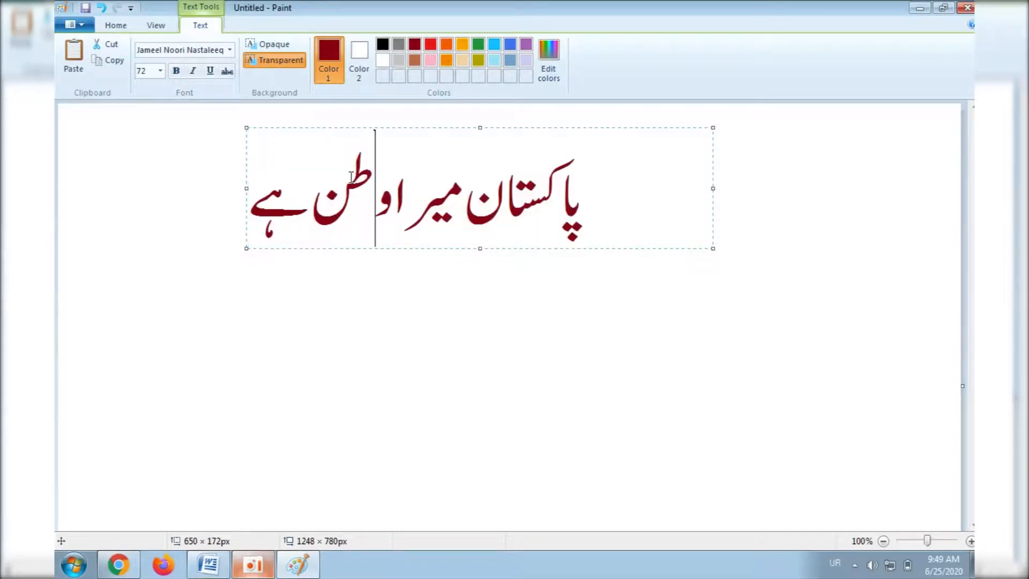
key(ctrl+a)
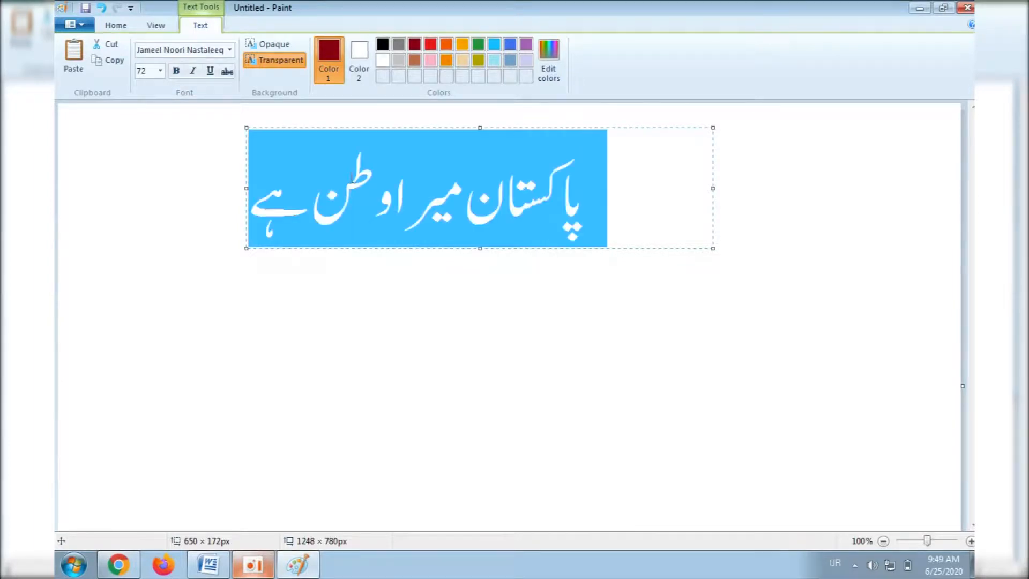
click(176, 71)
click(372, 200)
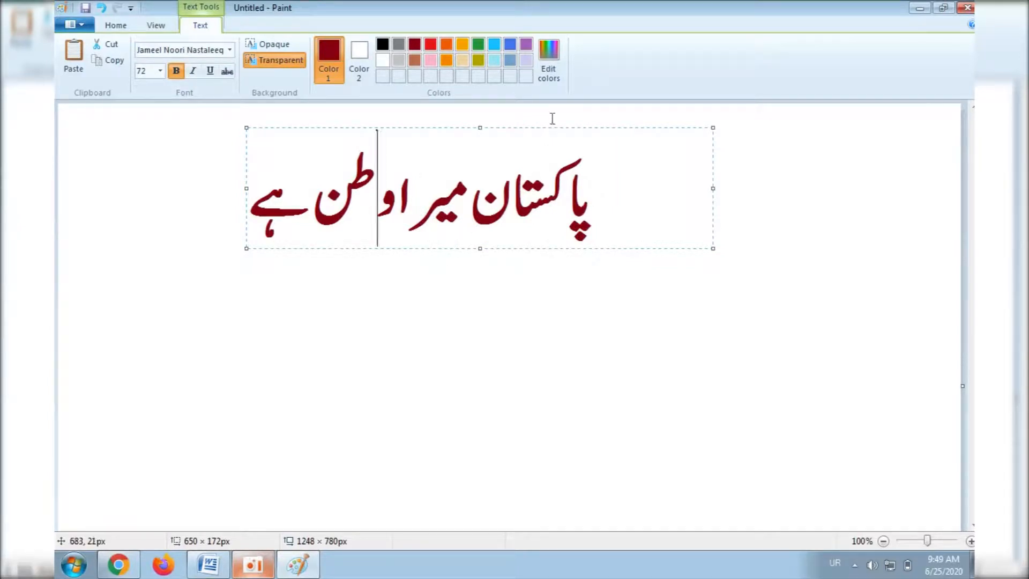
Step: Copy the whole dark red Urdu sentence and commit its text box to the canvas
key(ctrl+a)
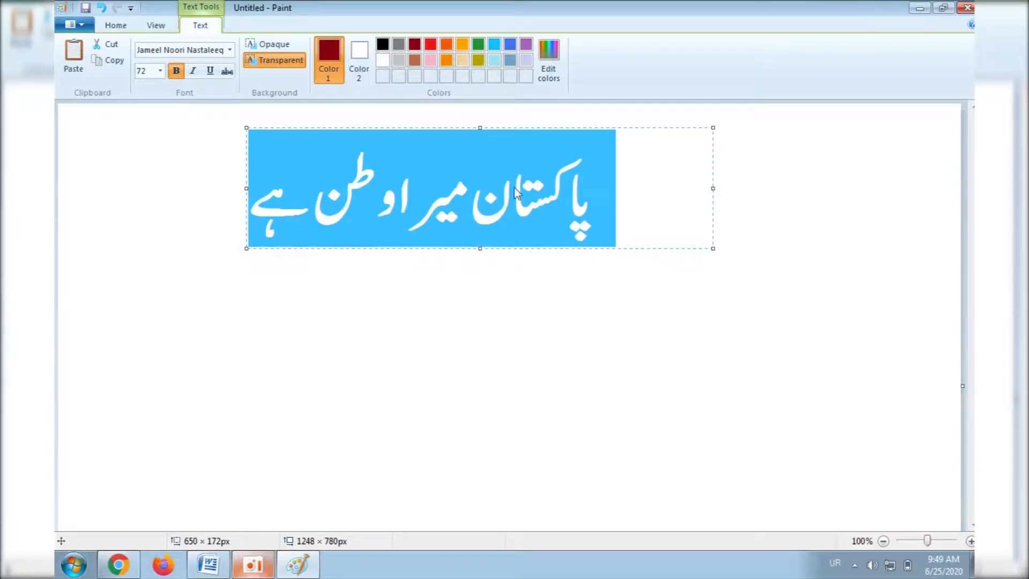
right_click(439, 149)
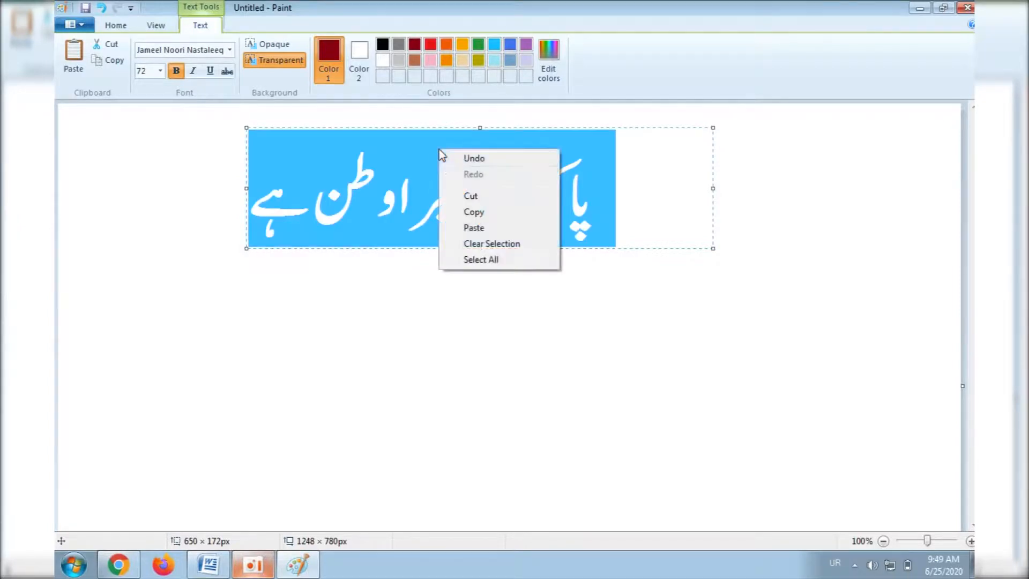
click(468, 213)
click(260, 301)
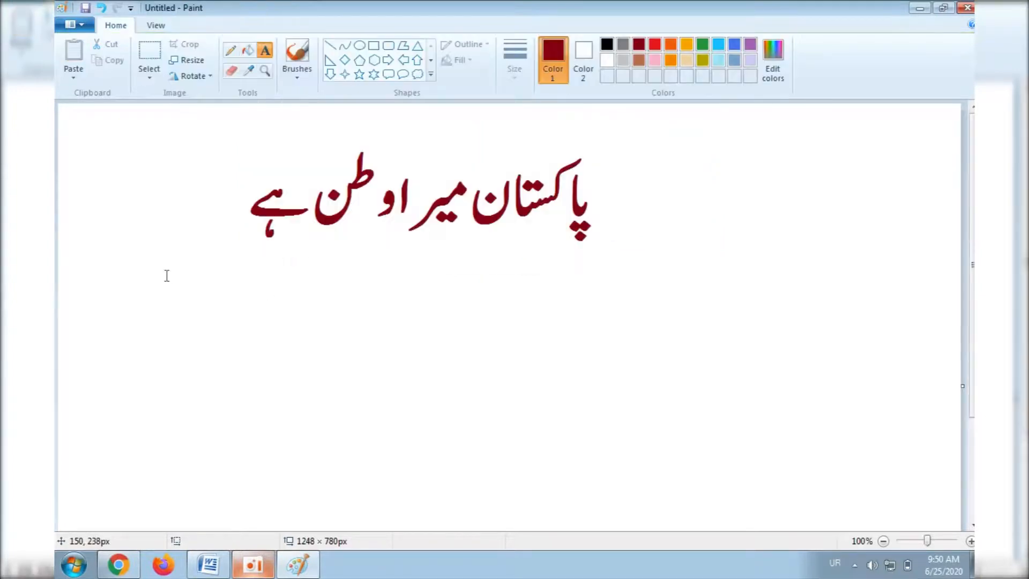
Step: Draw a text box about 702 × 178 px below the sentence, paste the copied Urdu text and remove the trailing line break
drag(166, 275, 675, 406)
key(alt+shift)
key(ctrl+v)
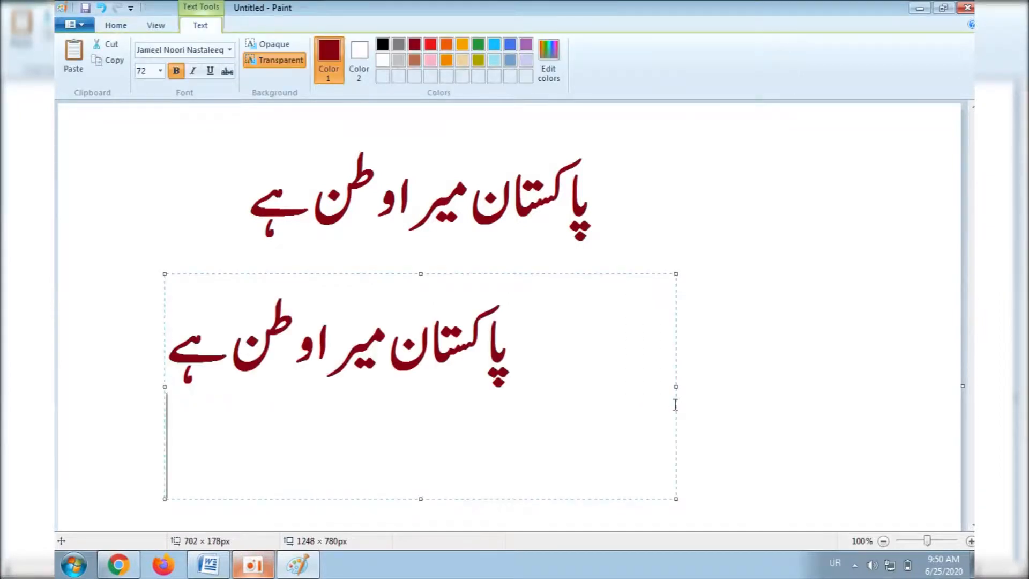
right_click(501, 334)
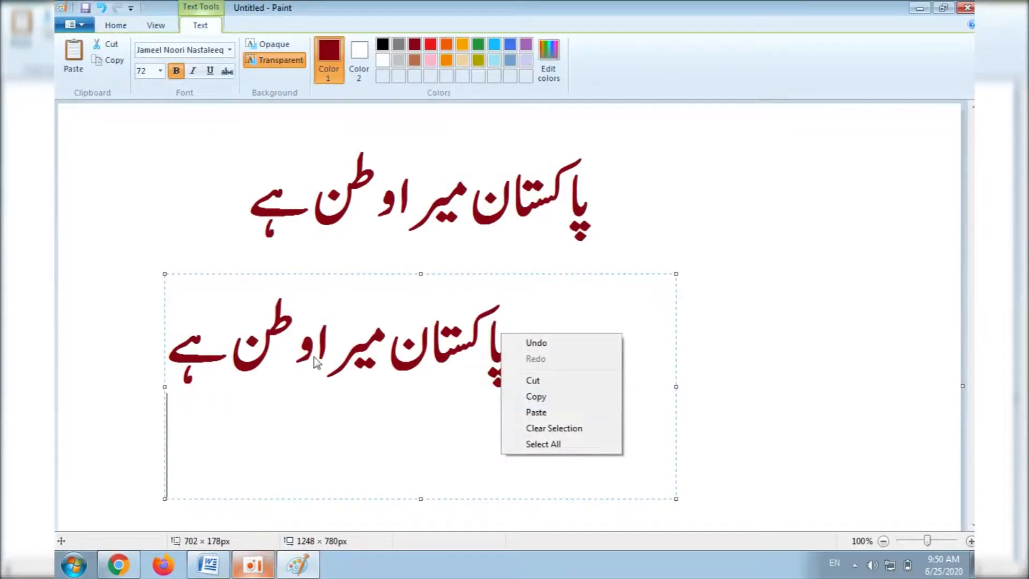
click(394, 401)
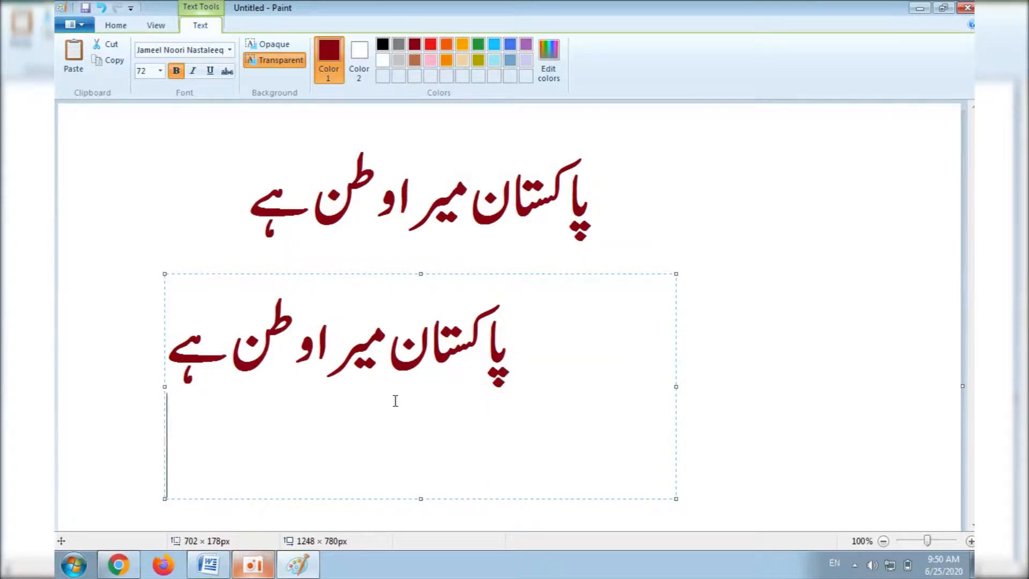
key(BackSpace)
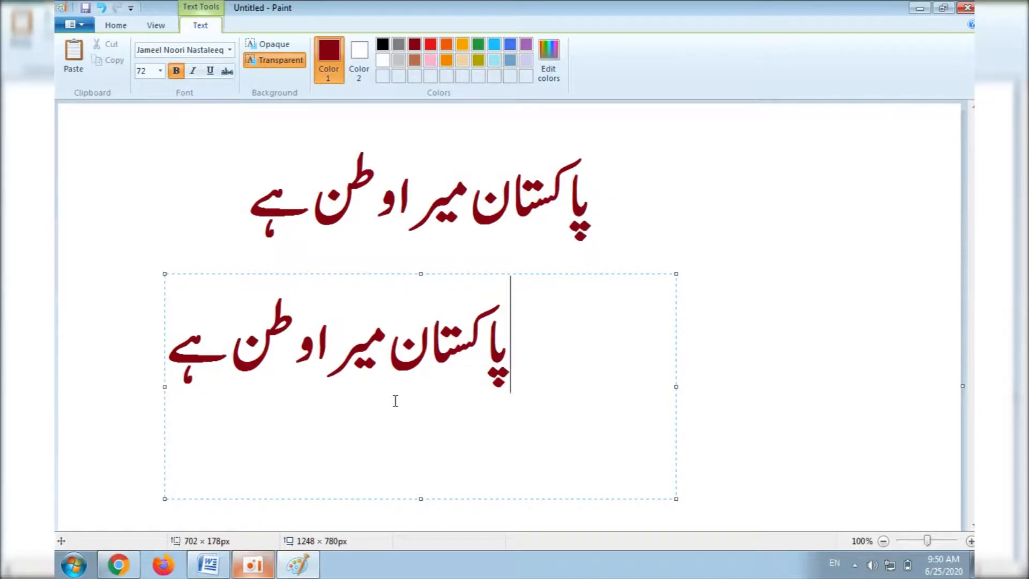
Step: Colour the whole pasted Urdu sentence green and deselect it
key(ctrl+a)
key(alt+shift)
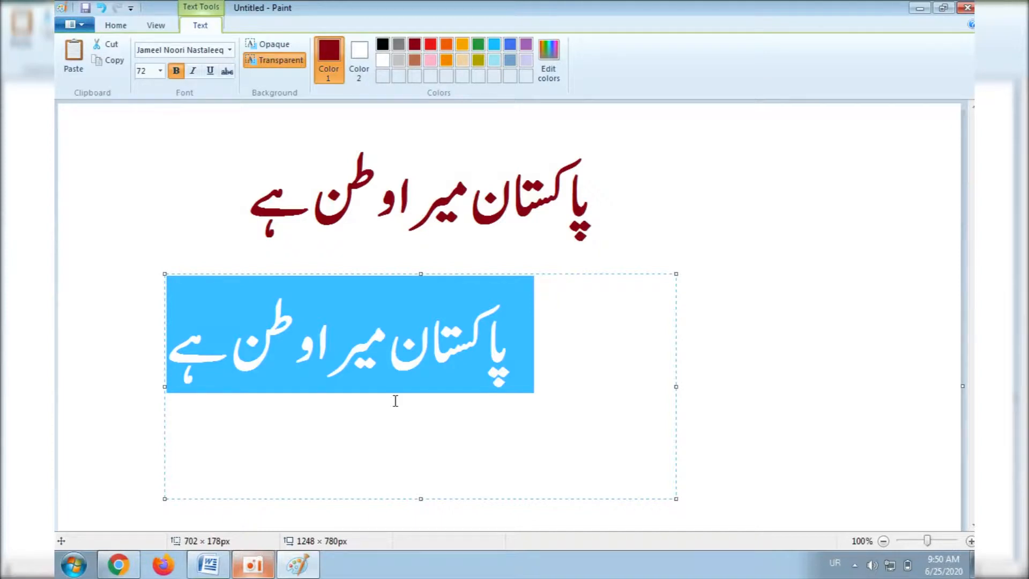
click(476, 46)
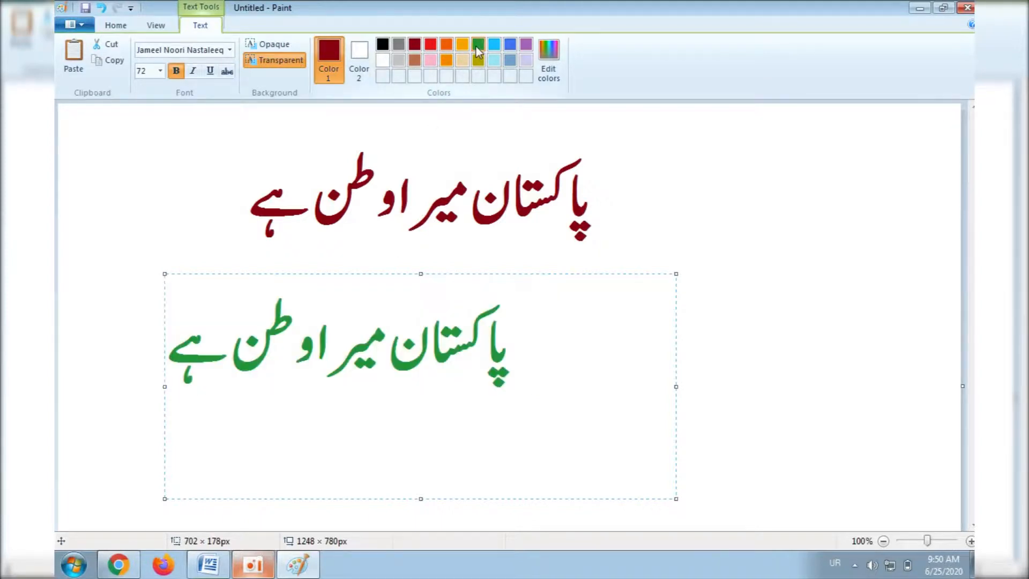
click(548, 383)
key(alt+shift)
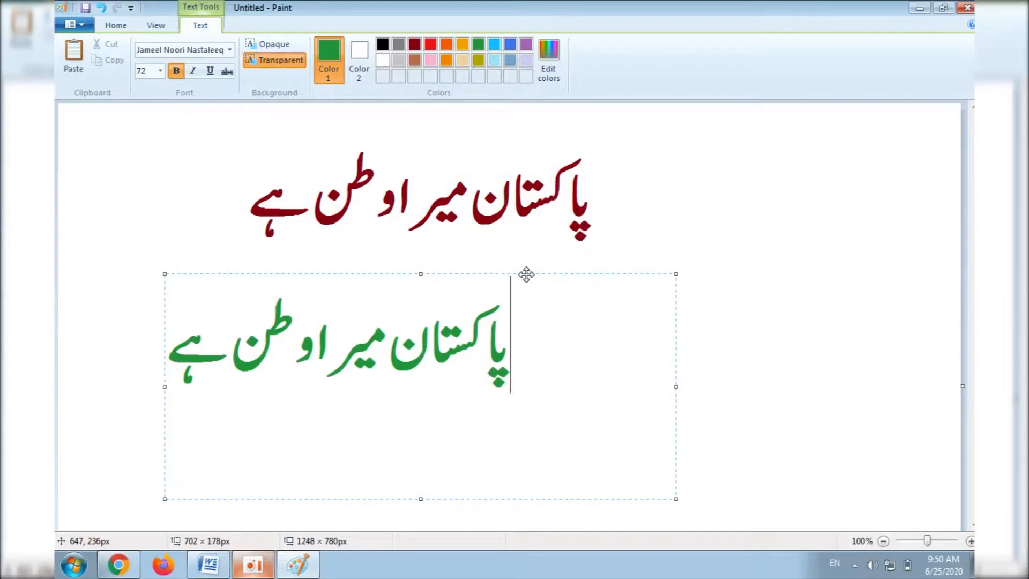
Step: Move the pasted sentence over the dark red one with a slight offset, then recolour it black and commit it to the canvas
drag(526, 275, 606, 130)
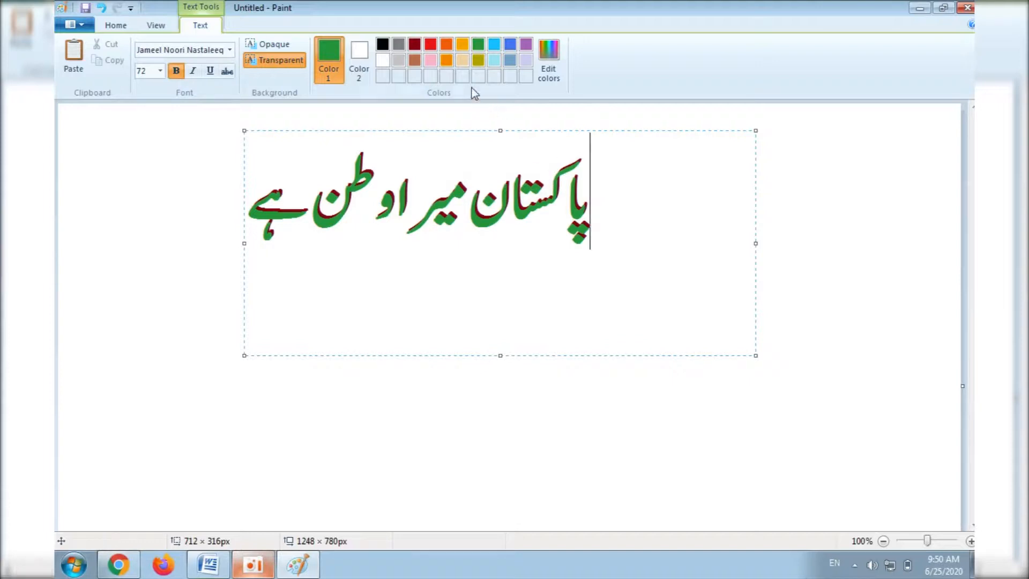
key(ctrl+a)
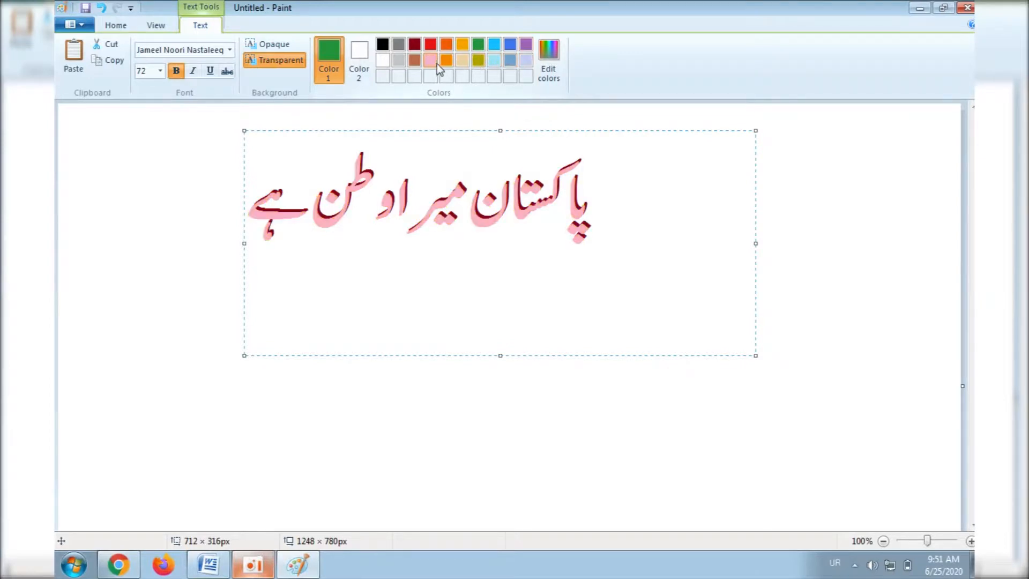
click(382, 48)
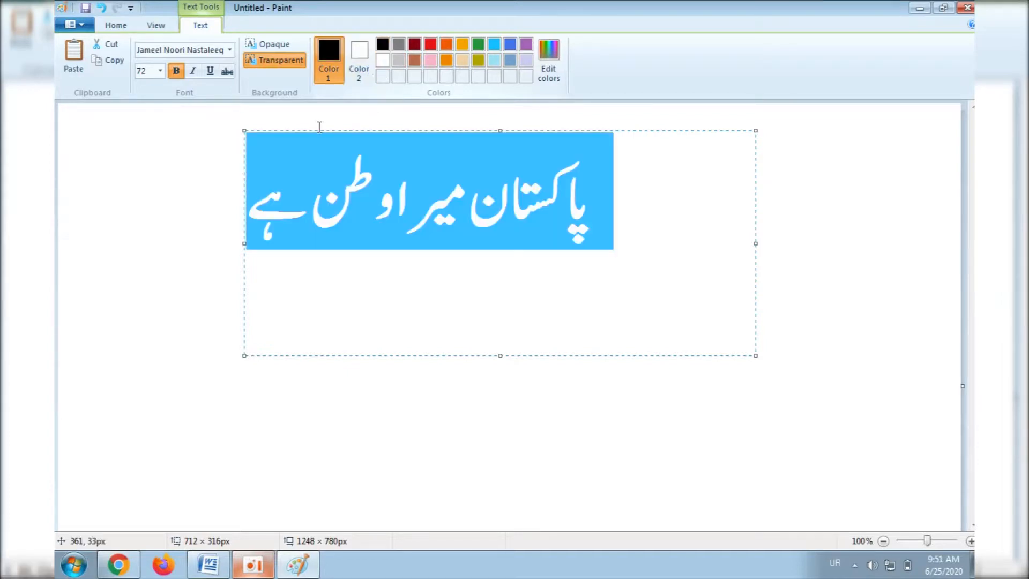
click(355, 277)
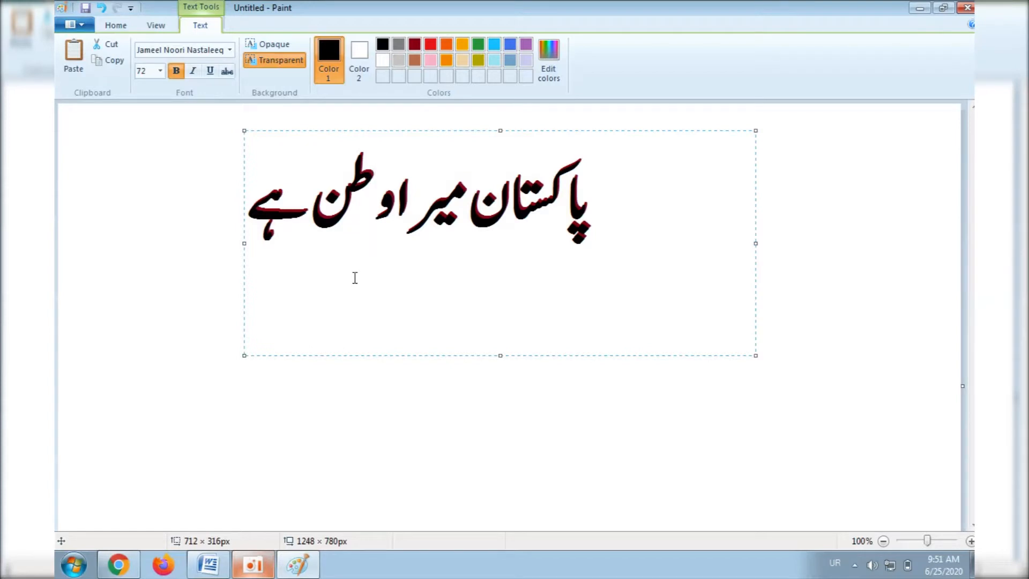
click(115, 293)
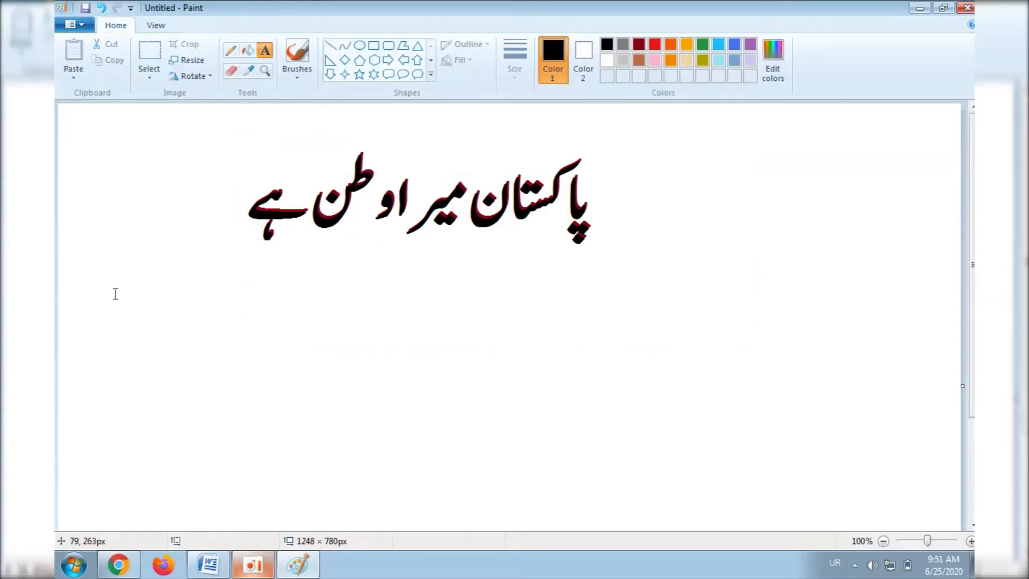